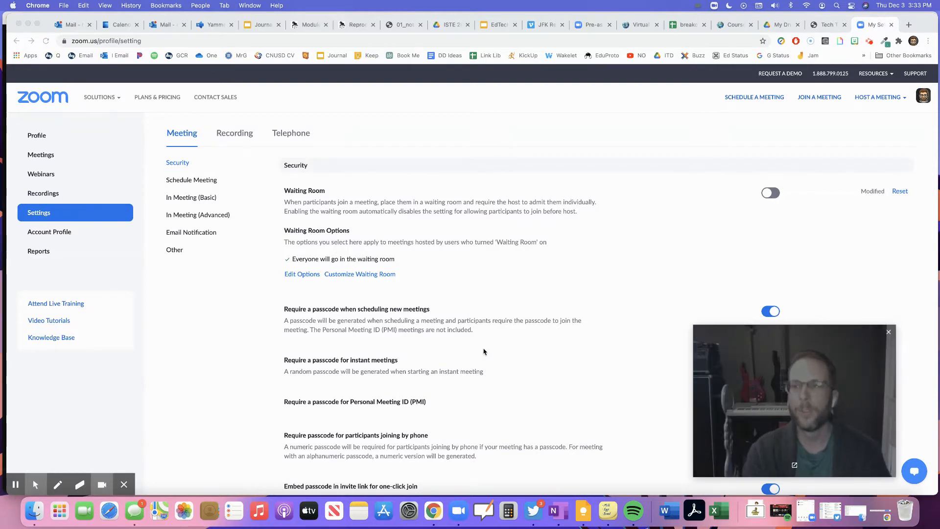
Search the settings page for 'break' and switch on the Breakout room toggle
{"action": "key", "text": "super+f"}
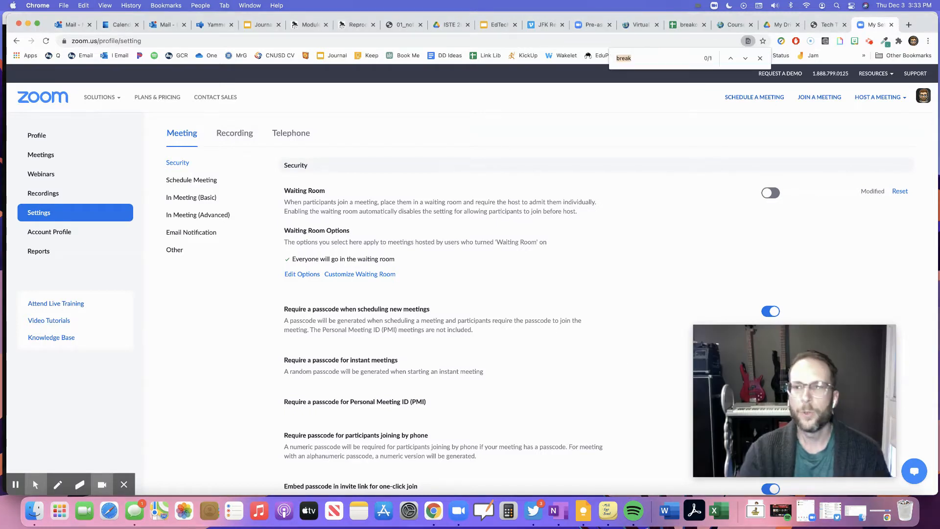
{"action": "type", "text": "break"}
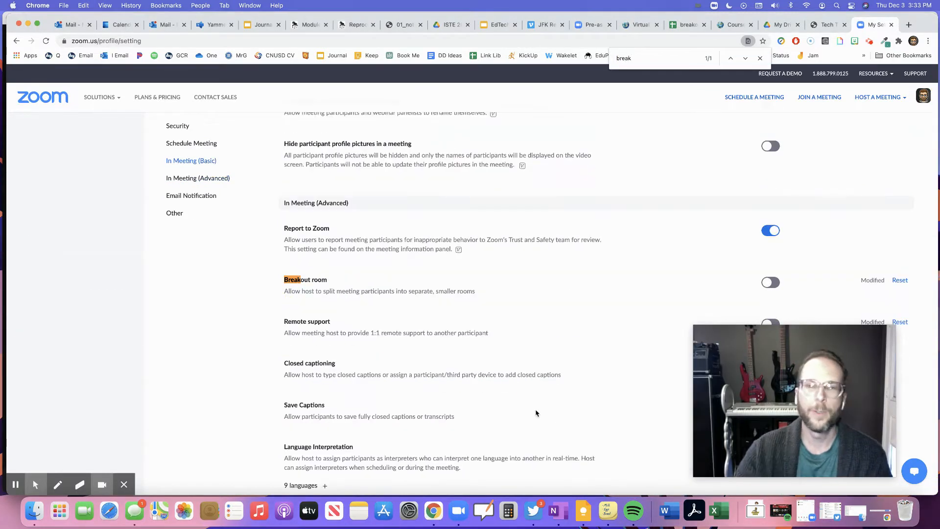
{"action": "scroll", "coordinate": [522, 322], "scroll_direction": "down", "scroll_amount": 1}
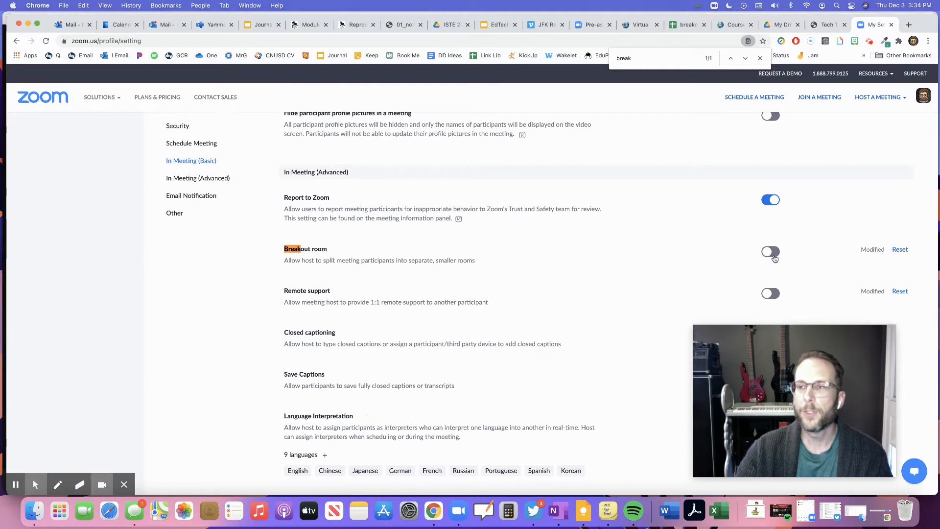
{"action": "left_click", "coordinate": [770, 252]}
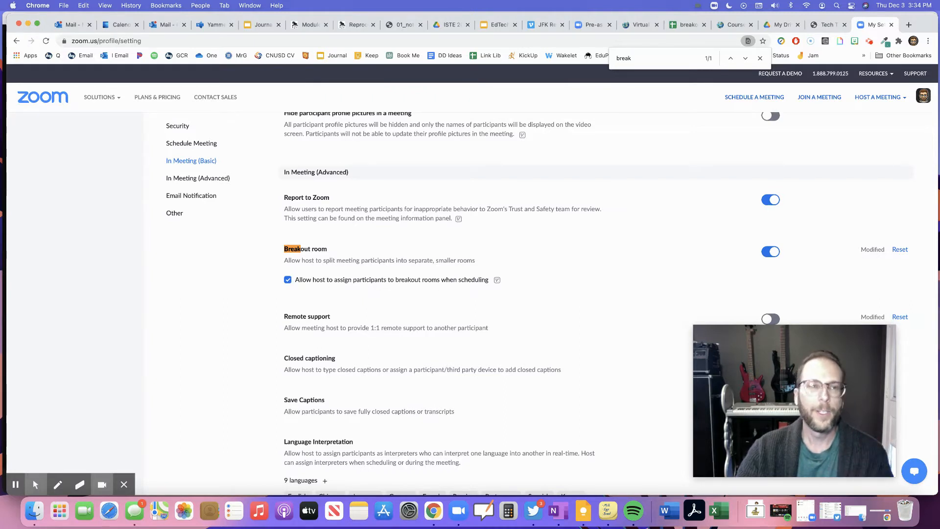
{"action": "scroll", "coordinate": [175, 193], "scroll_direction": "up", "scroll_amount": 10}
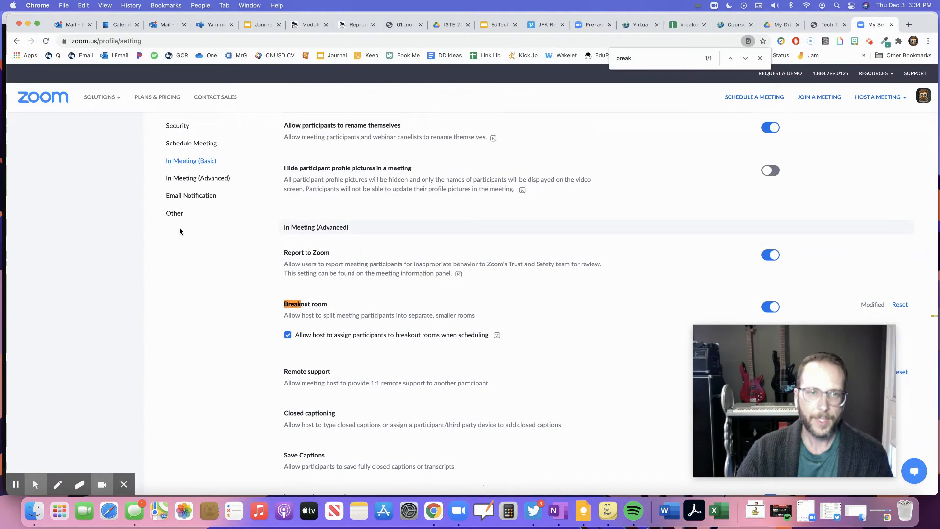
{"action": "scroll", "coordinate": [175, 194], "scroll_direction": "up", "scroll_amount": 15}
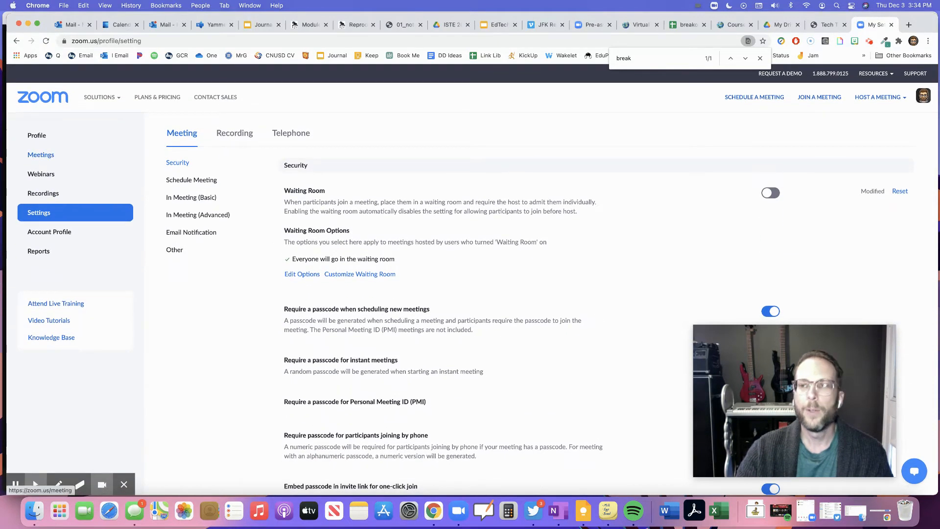
From Meetings, start a new scheduled meeting and tick Breakout Room pre-assign
{"action": "left_click", "coordinate": [41, 155]}
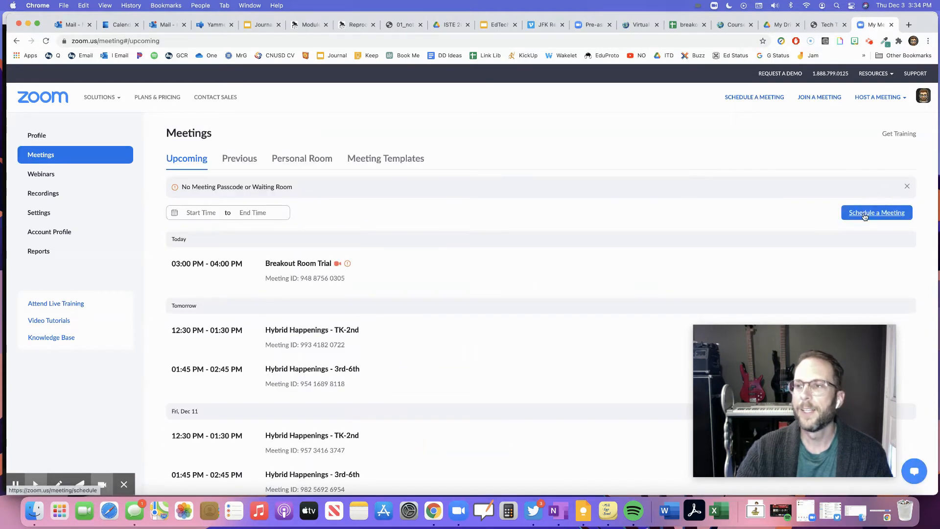
{"action": "left_click", "coordinate": [864, 216]}
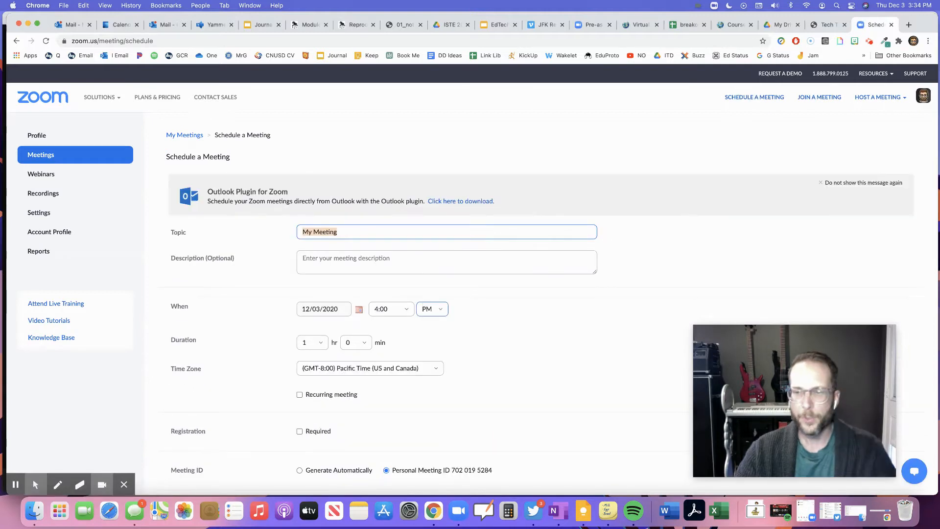
{"action": "scroll", "coordinate": [433, 313], "scroll_direction": "down", "scroll_amount": 5}
{"action": "scroll", "coordinate": [433, 313], "scroll_direction": "down", "scroll_amount": 15}
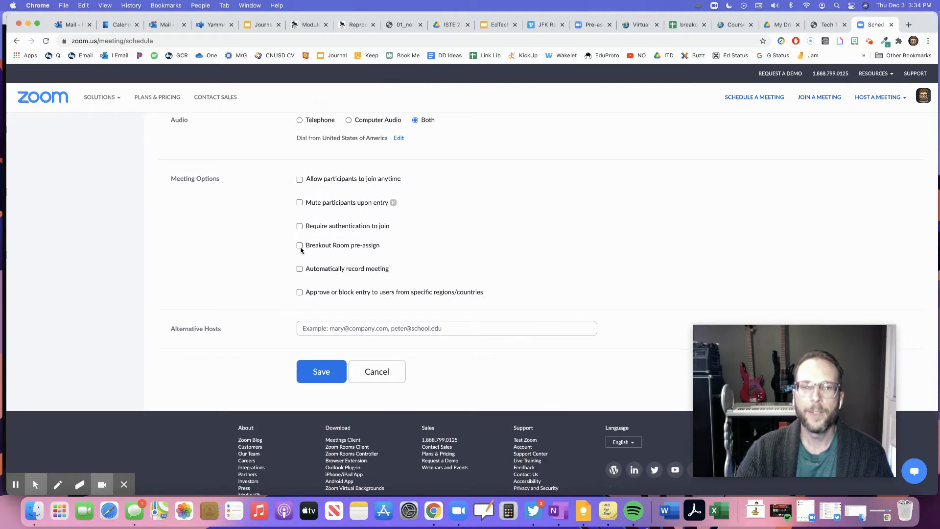
{"action": "left_click", "coordinate": [300, 245]}
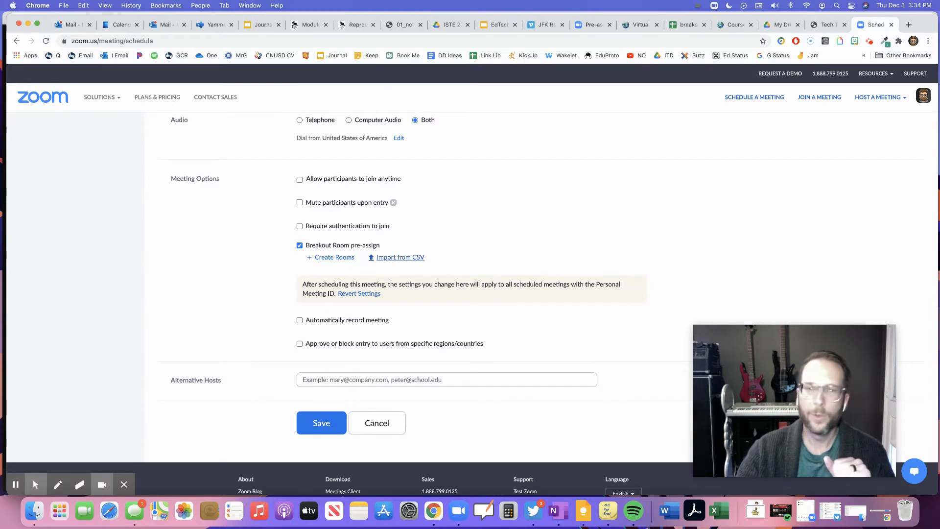
Download the breakout room CSV template from Import from CSV, then go to My Drive
{"action": "left_click", "coordinate": [402, 257]}
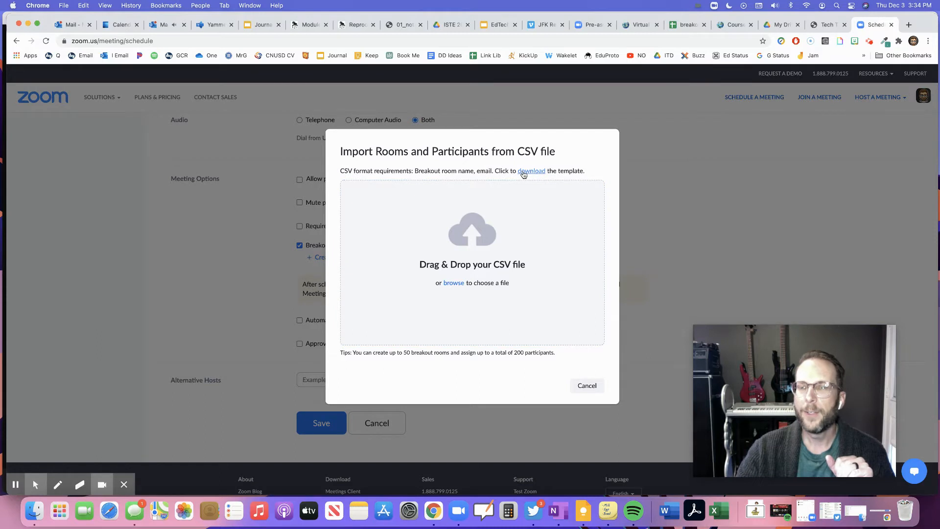
{"action": "left_click", "coordinate": [531, 171]}
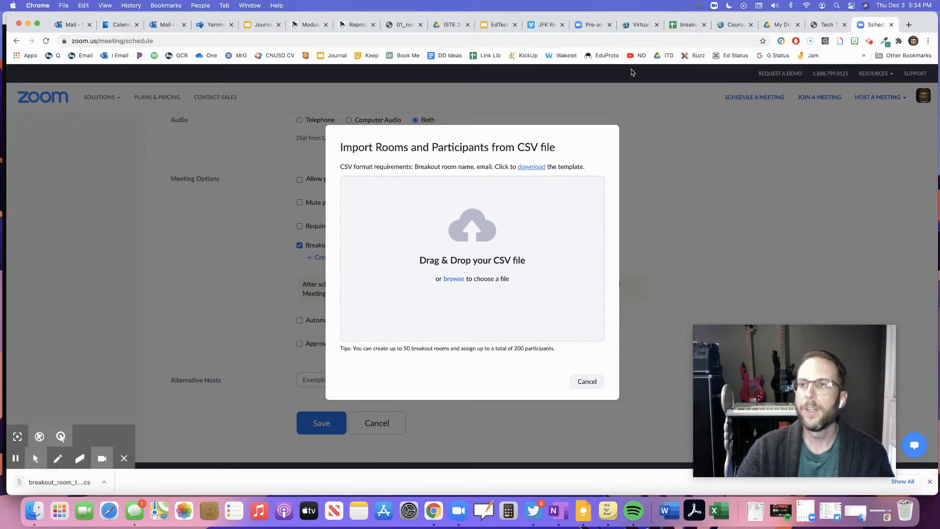
{"action": "left_click", "coordinate": [779, 24]}
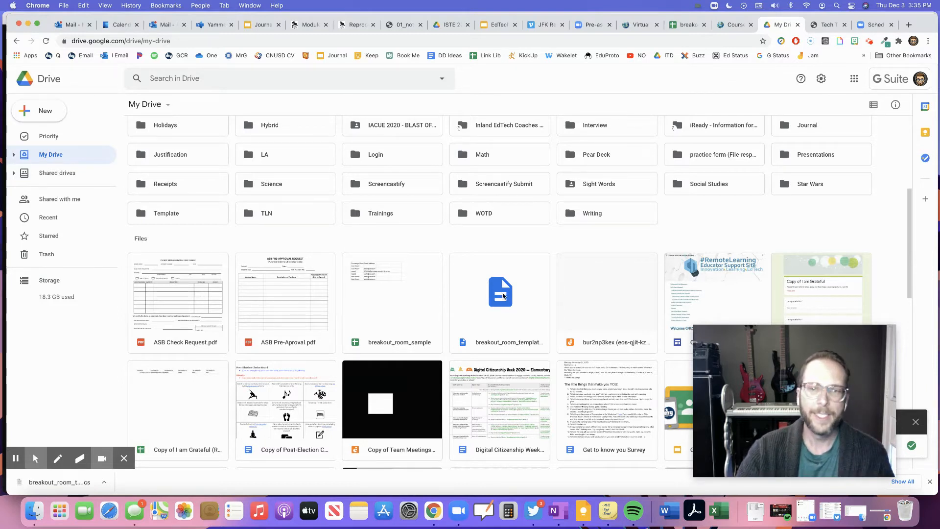
Open breakout_room_template from My Drive with Google Sheets
{"action": "left_click", "coordinate": [494, 299]}
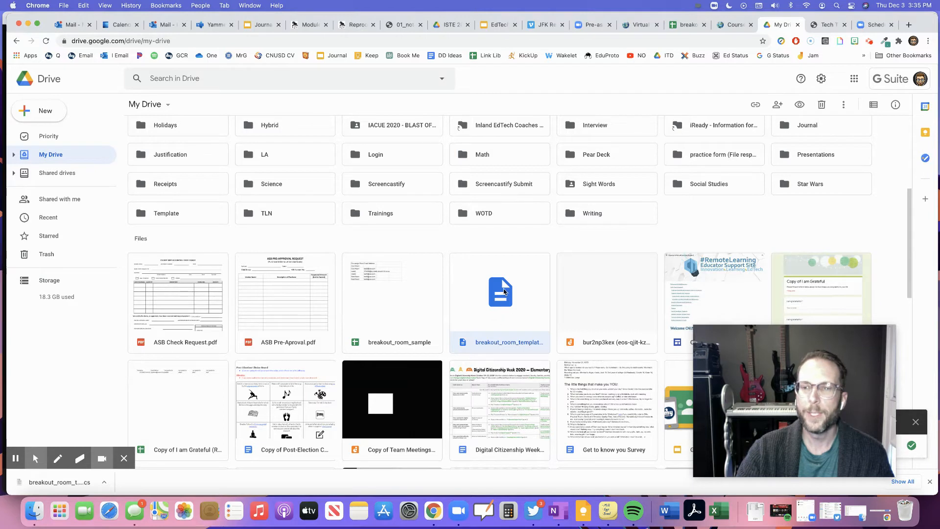
{"action": "double_click", "coordinate": [502, 290]}
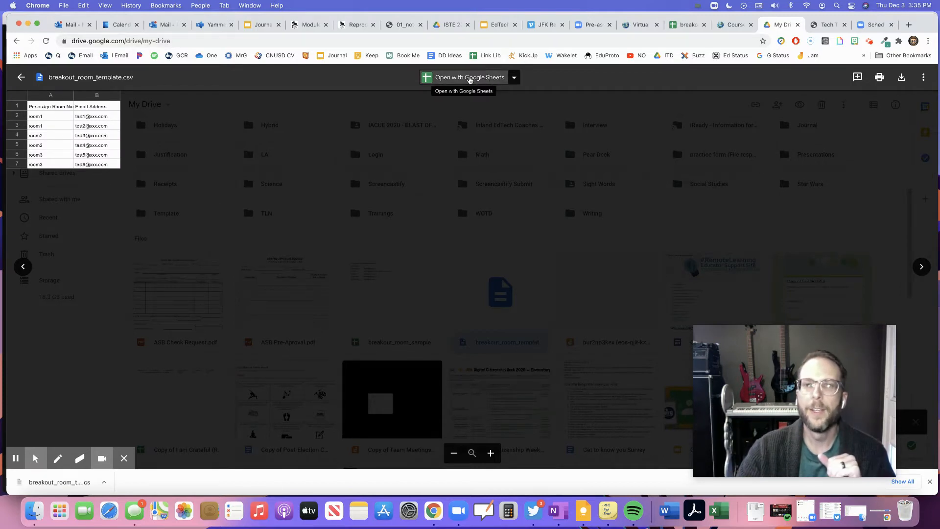
{"action": "left_click", "coordinate": [467, 80]}
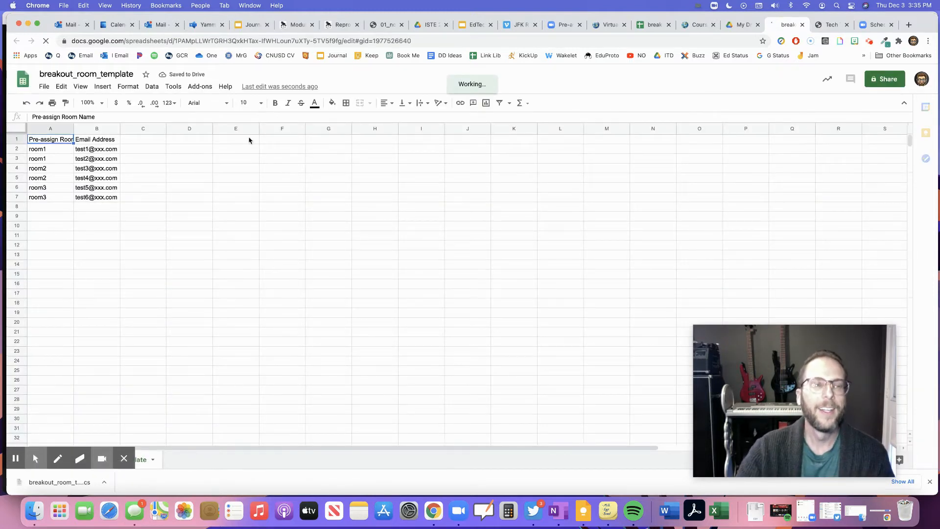
Widen column A and rename rooms in A2 and A3 to Cool Room
{"action": "left_click_drag", "start_coordinate": [74, 128], "coordinate": [108, 128]}
{"action": "left_click", "coordinate": [67, 149]}
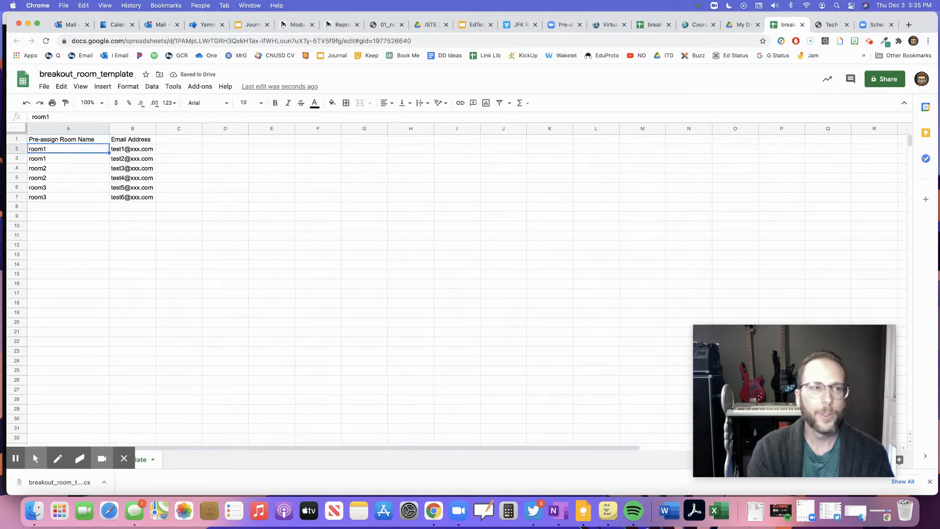
{"action": "type", "text": "Coo"}
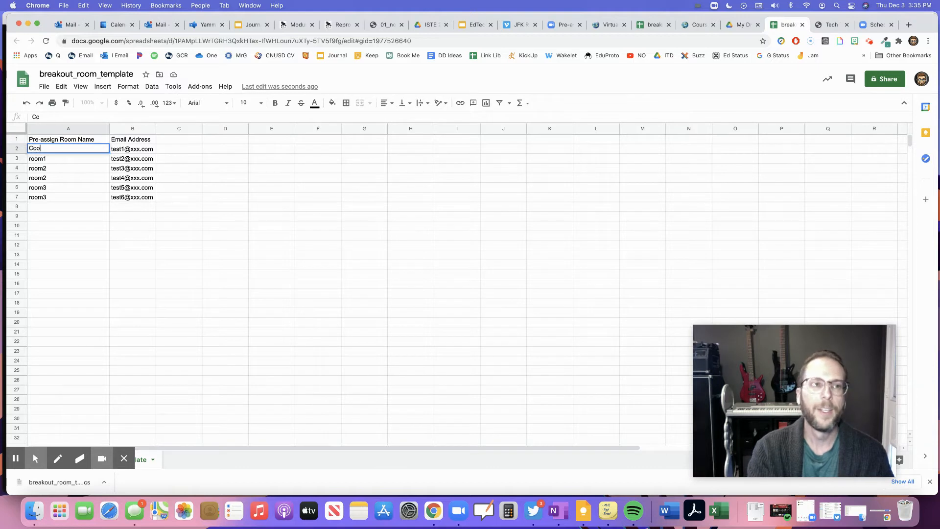
{"action": "type", "text": "l Room"}
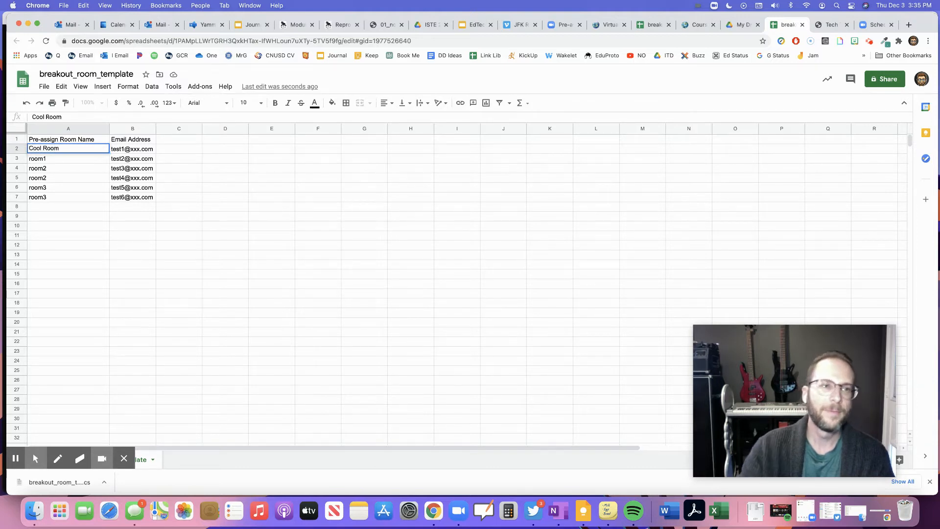
{"action": "left_click", "coordinate": [61, 158]}
{"action": "type", "text": "Rool Room"}
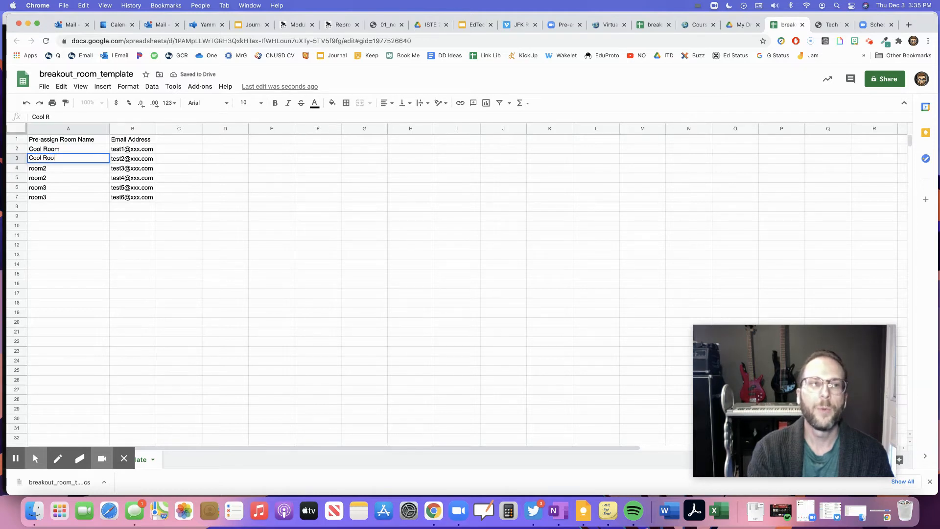
{"action": "left_click", "coordinate": [52, 187]}
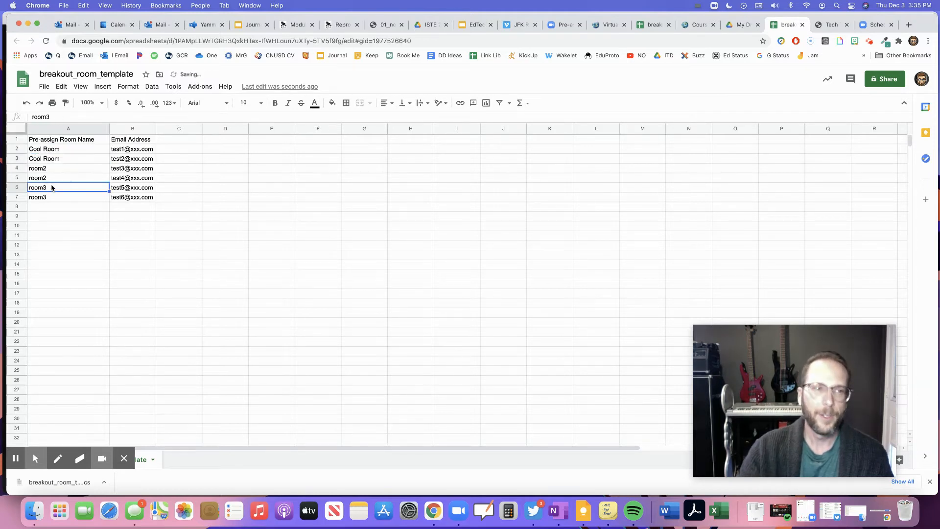
Rename rooms in A6 and A7 to Best Room and widen column B
{"action": "key", "text": "BackSpace"}
{"action": "type", "text": "Best Room"}
{"action": "key", "text": "Tab"}
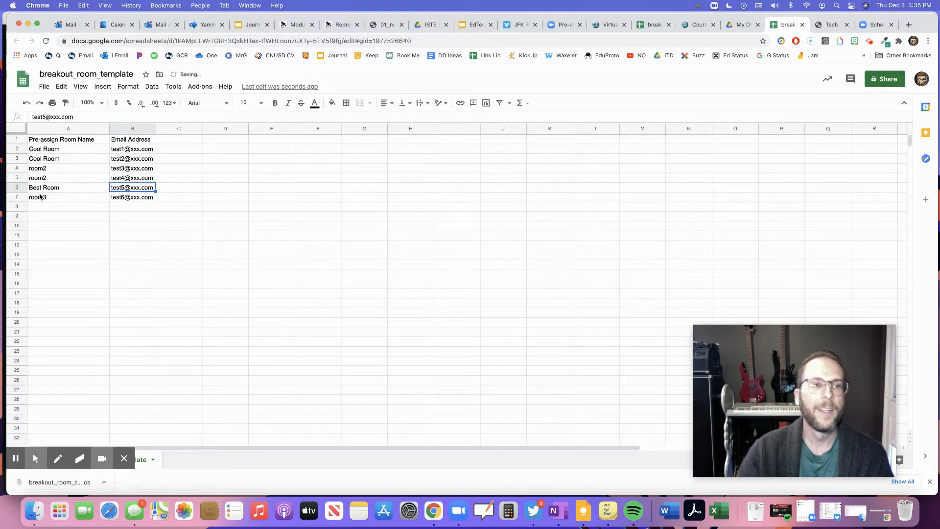
{"action": "left_click", "coordinate": [39, 197]}
{"action": "type", "text": "Best"}
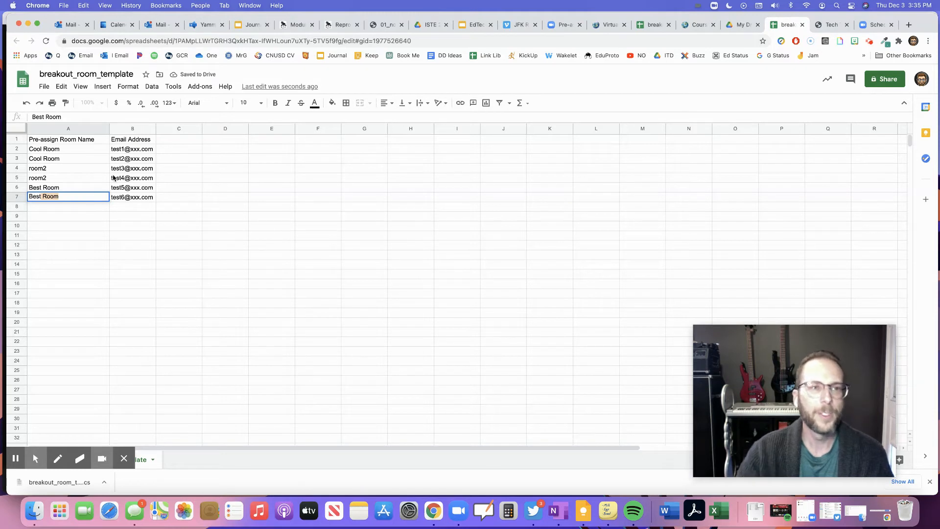
{"action": "left_click", "coordinate": [129, 159]}
{"action": "left_click_drag", "start_coordinate": [155, 131], "coordinate": [214, 130]}
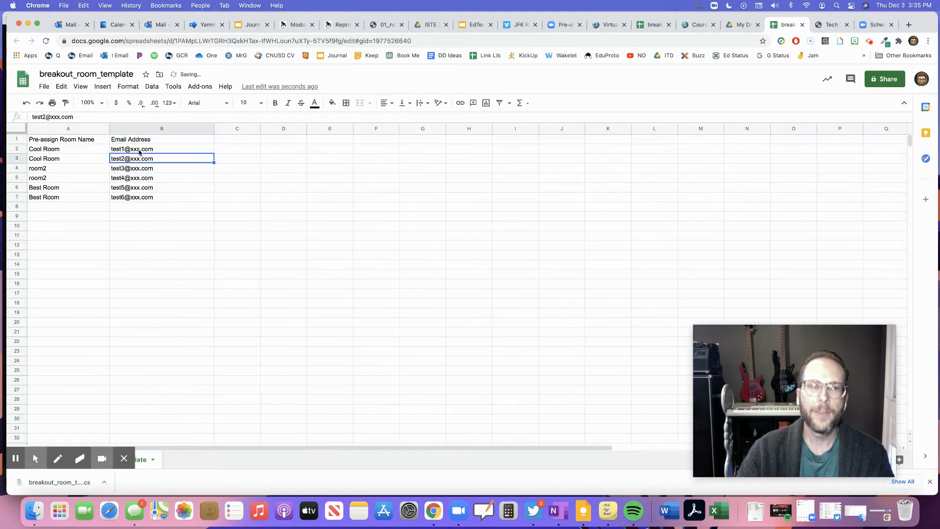
Replace the placeholder in B2 with a student email address and copy it
{"action": "left_click", "coordinate": [139, 149]}
{"action": "double_click", "coordinate": [156, 149]}
{"action": "left_click_drag", "start_coordinate": [155, 149], "coordinate": [113, 150]}
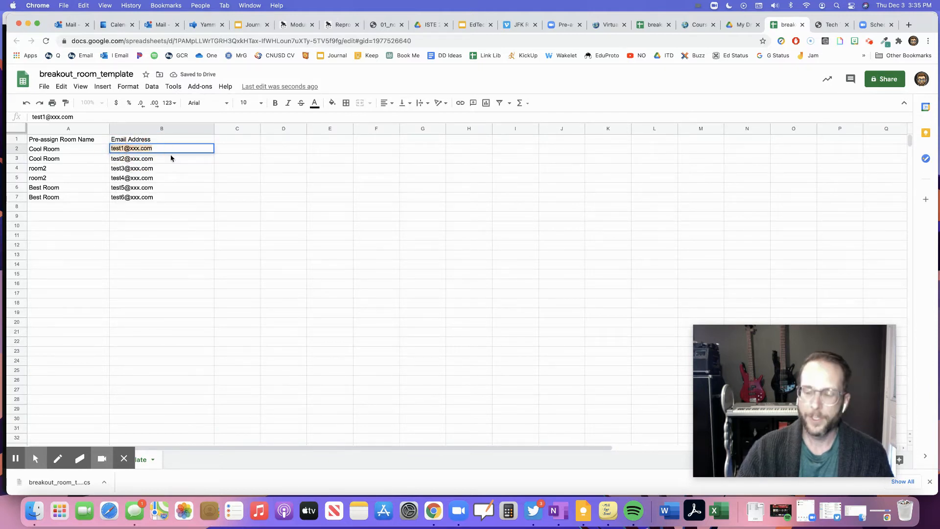
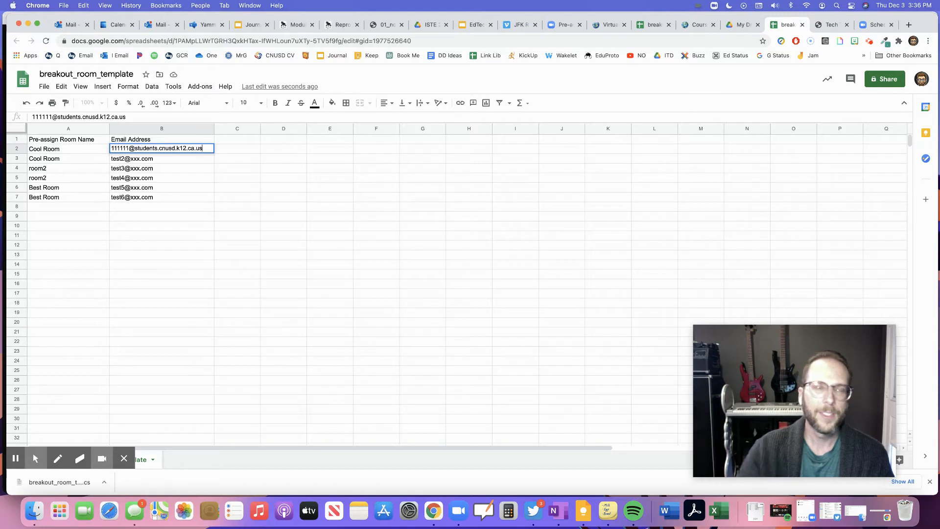
{"action": "left_click_drag", "start_coordinate": [203, 147], "coordinate": [112, 148]}
{"action": "key", "text": "super+c"}
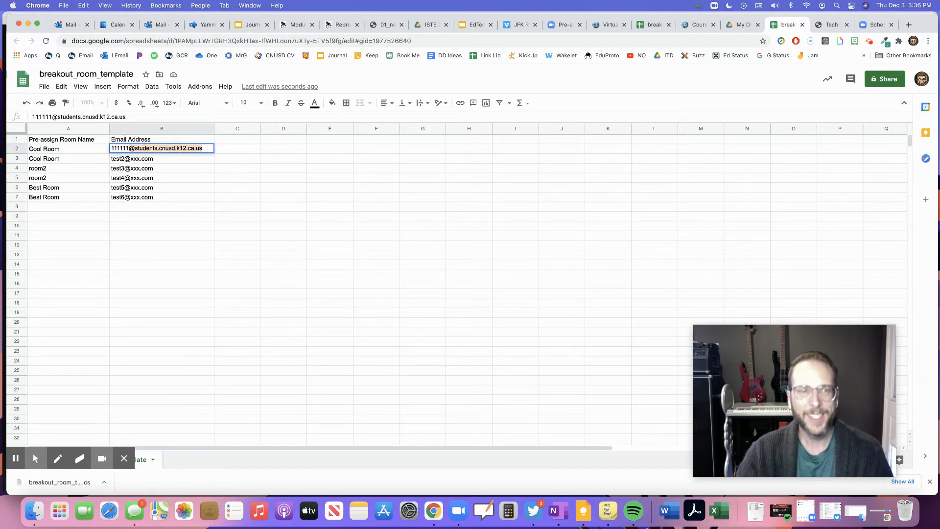
{"action": "left_click", "coordinate": [161, 159]}
Paste the school email domain into cells B3, B4 and B5
{"action": "key", "text": "super+v"}
{"action": "left_click", "coordinate": [162, 168]}
{"action": "key", "text": "super+v"}
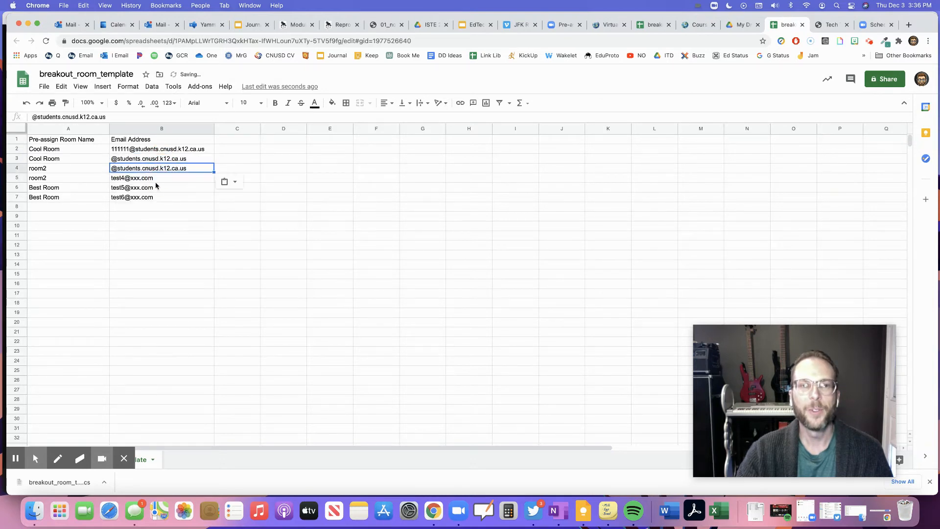
{"action": "left_click", "coordinate": [152, 179]}
{"action": "key", "text": "super+v"}
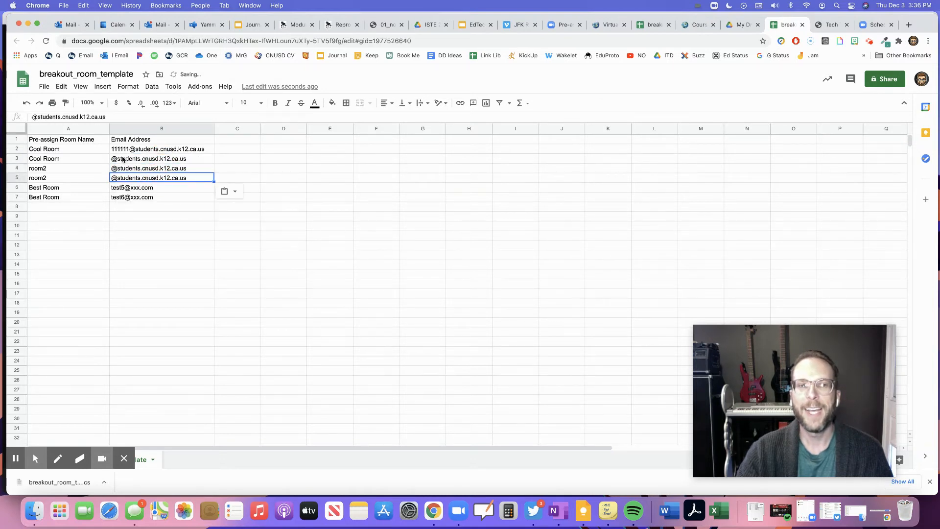
{"action": "left_click", "coordinate": [128, 232]}
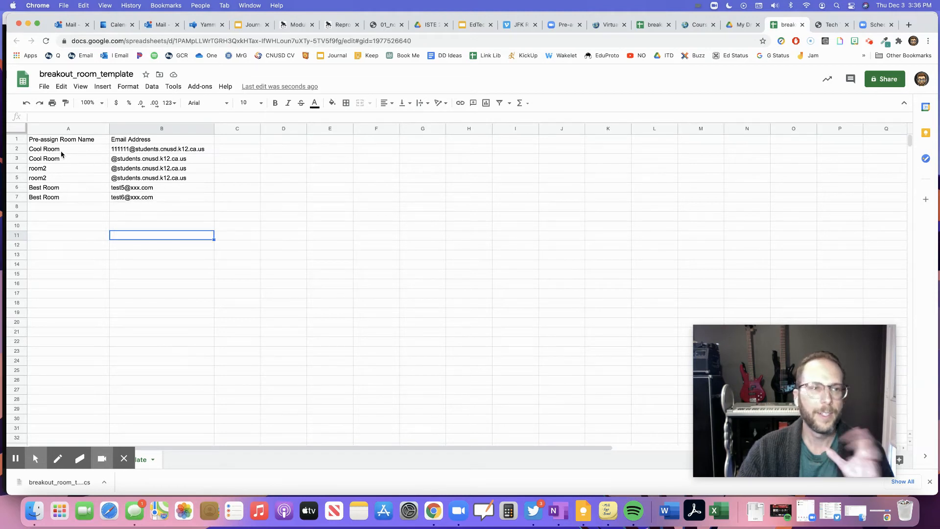
Review the edited B2, B3 and A3 entries of the template
{"action": "left_click", "coordinate": [128, 152]}
{"action": "left_click", "coordinate": [126, 159]}
{"action": "left_click", "coordinate": [59, 160]}
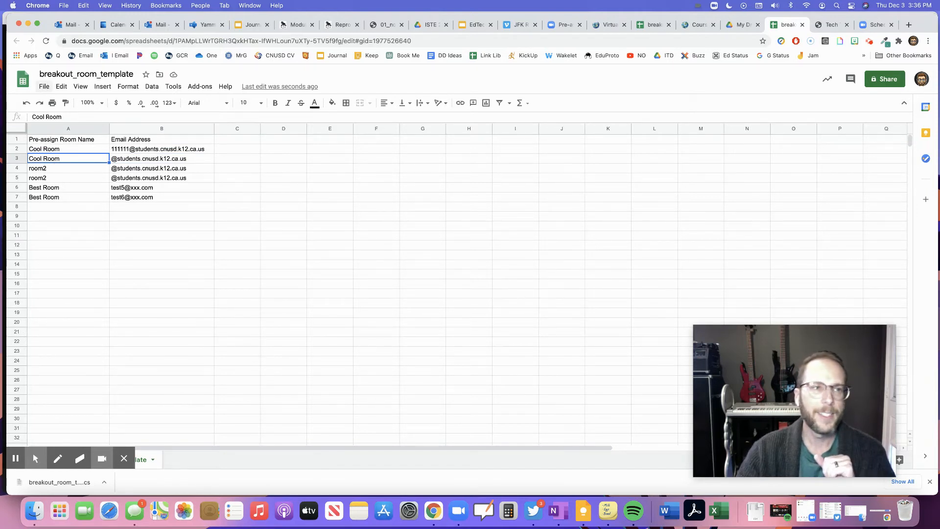
{"action": "left_click", "coordinate": [45, 88]}
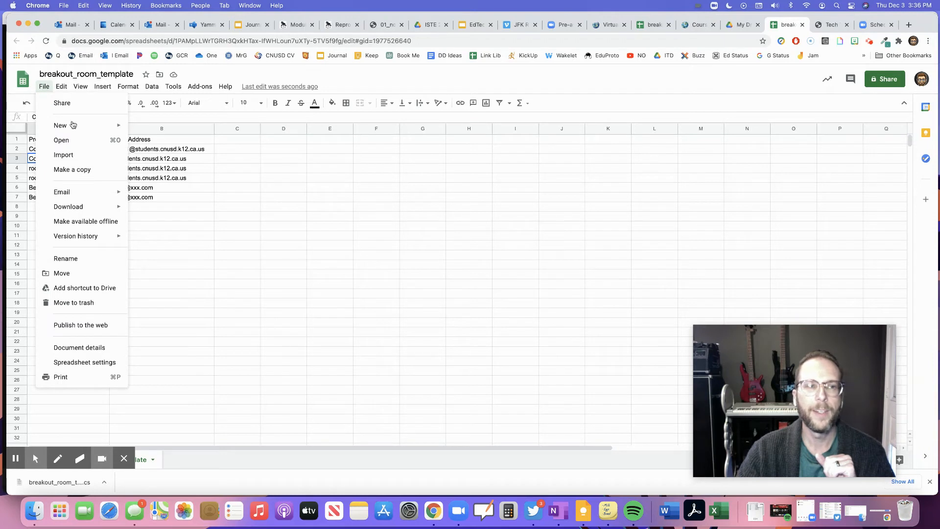
Download the sheet as Comma-separated values (.csv, current sheet) and return to Zoom
{"action": "mouse_move", "coordinate": [89, 208]}
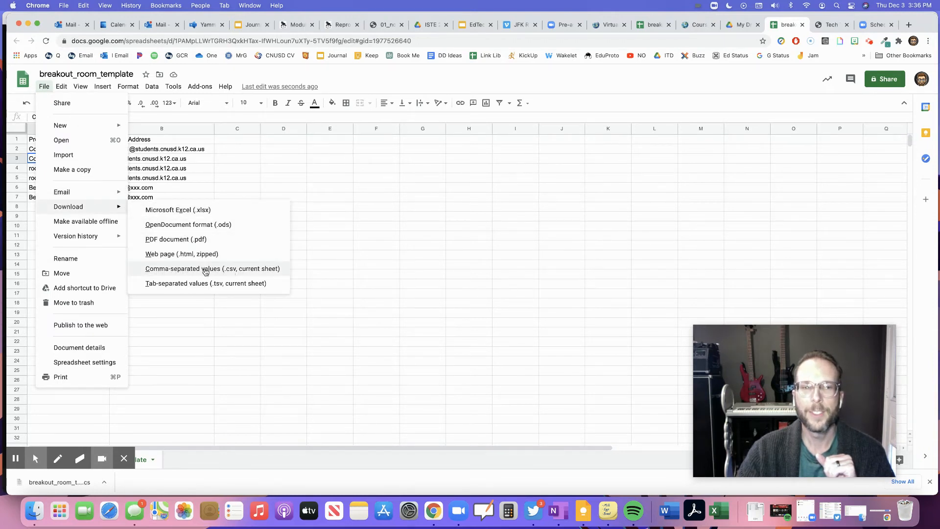
{"action": "left_click", "coordinate": [219, 273]}
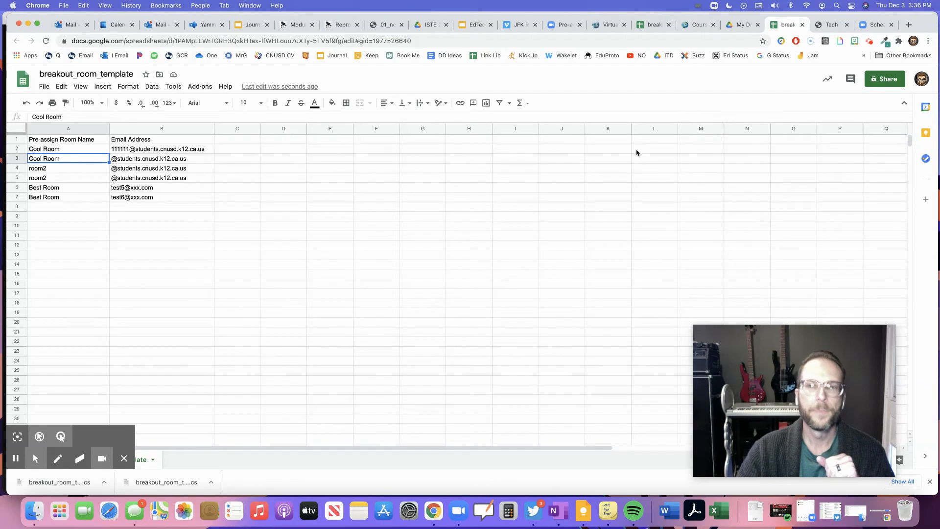
{"action": "left_click", "coordinate": [868, 25]}
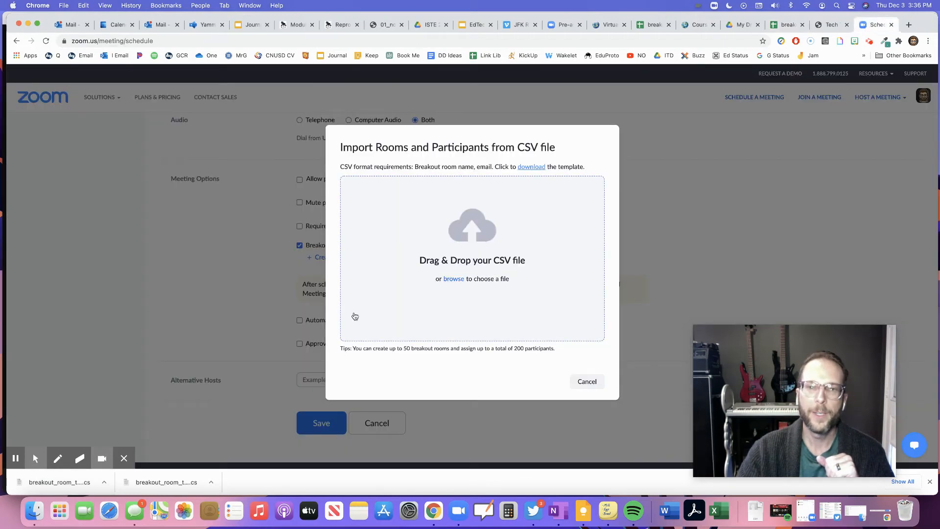
Import the edited CSV, save the Cool Room and Best Room assignments, and save the meeting
{"action": "left_click_drag", "start_coordinate": [30, 481], "coordinate": [454, 254]}
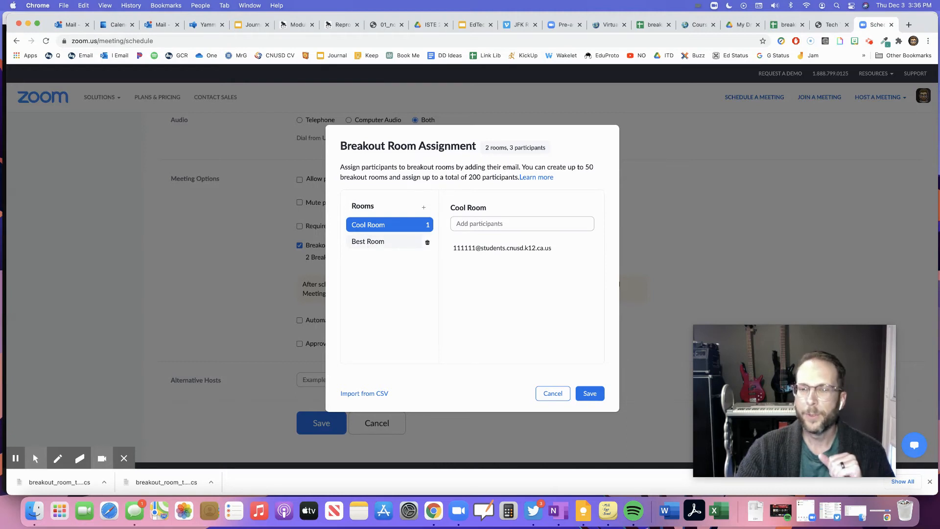
{"action": "mouse_move", "coordinate": [508, 253]}
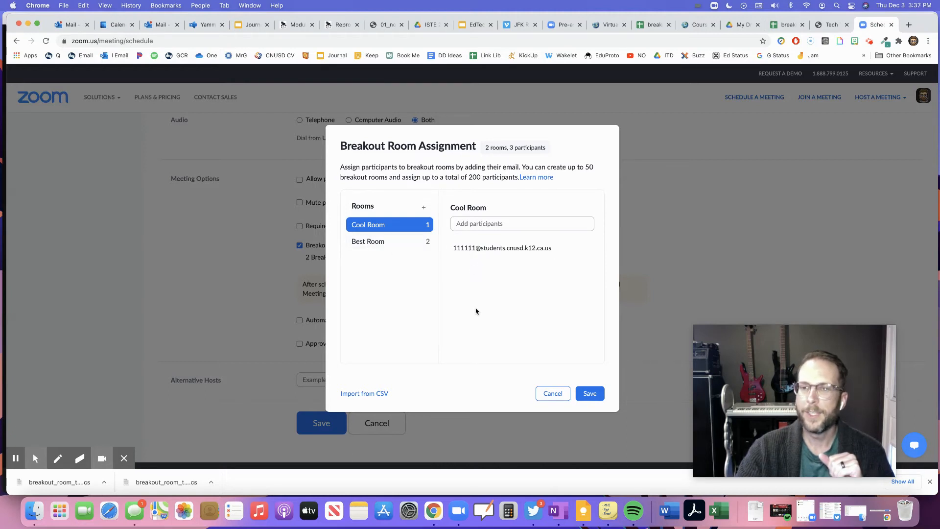
{"action": "left_click", "coordinate": [588, 395]}
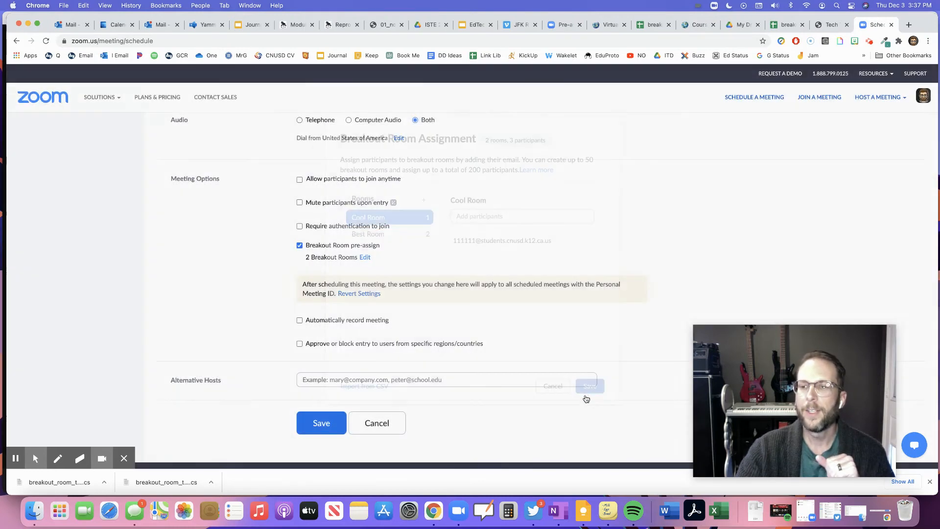
{"action": "left_click", "coordinate": [320, 424]}
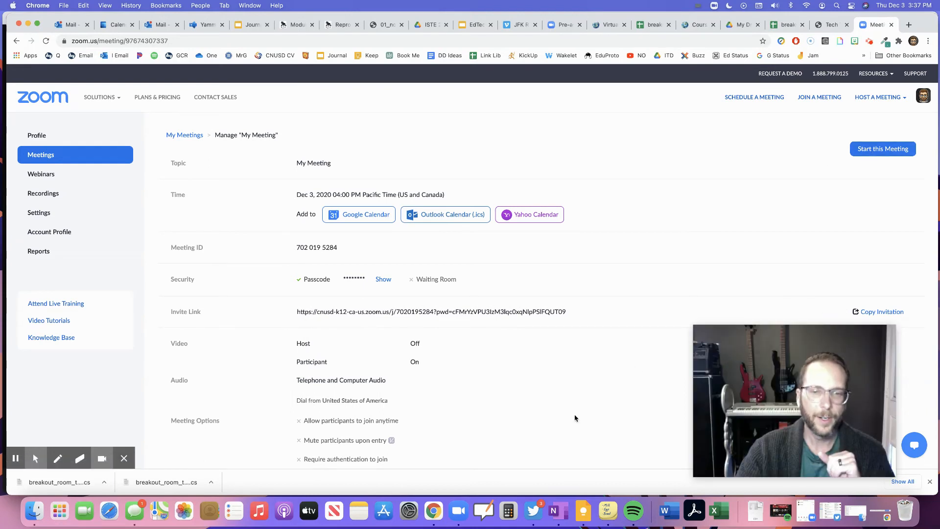
Bring the running Zoom meeting window forward from the Dock
{"action": "left_click", "coordinate": [459, 512]}
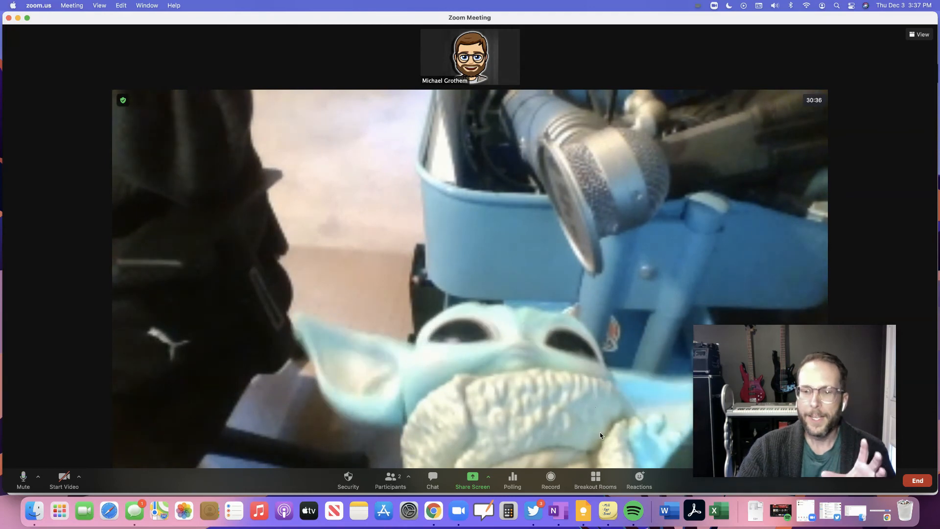
Open the Breakout Rooms panel and collapse and expand the Cool Room and room2 entries
{"action": "left_click", "coordinate": [596, 482]}
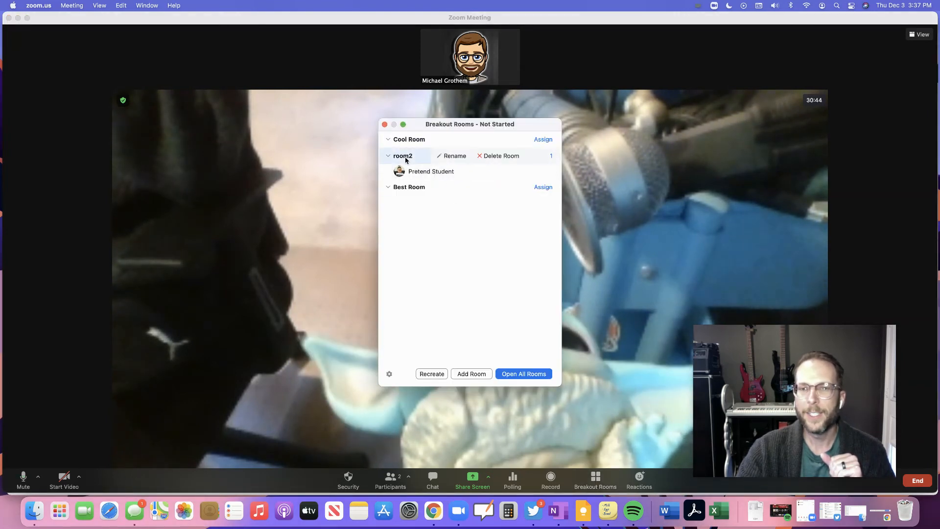
{"action": "left_click", "coordinate": [391, 141]}
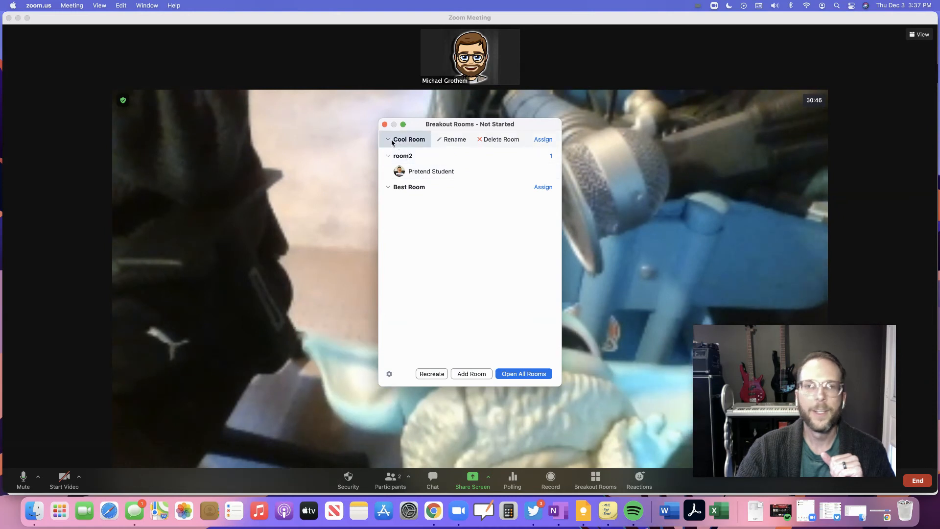
{"action": "left_click", "coordinate": [392, 141]}
{"action": "left_click", "coordinate": [392, 189]}
{"action": "left_click", "coordinate": [391, 189]}
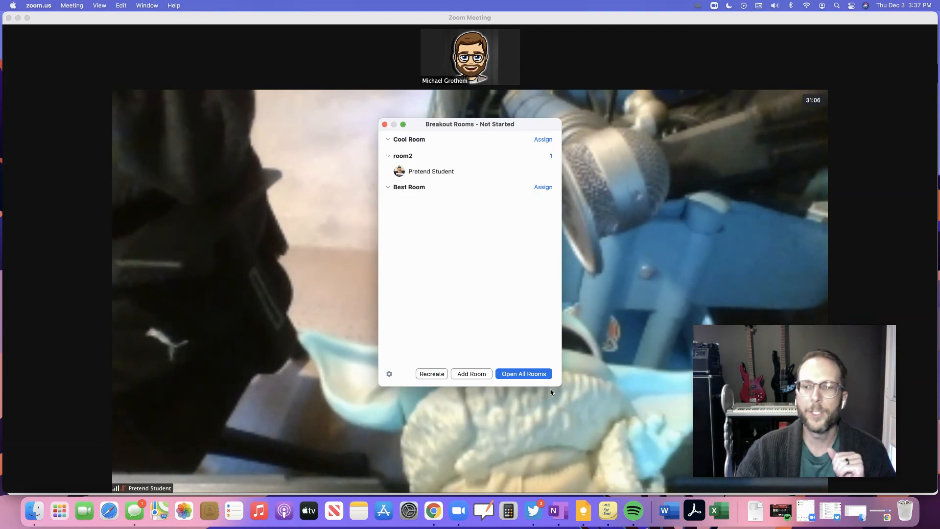
Open all breakout rooms so room2, Cool Room and Best Room are in progress
{"action": "mouse_move", "coordinate": [545, 393]}
{"action": "left_click", "coordinate": [523, 374]}
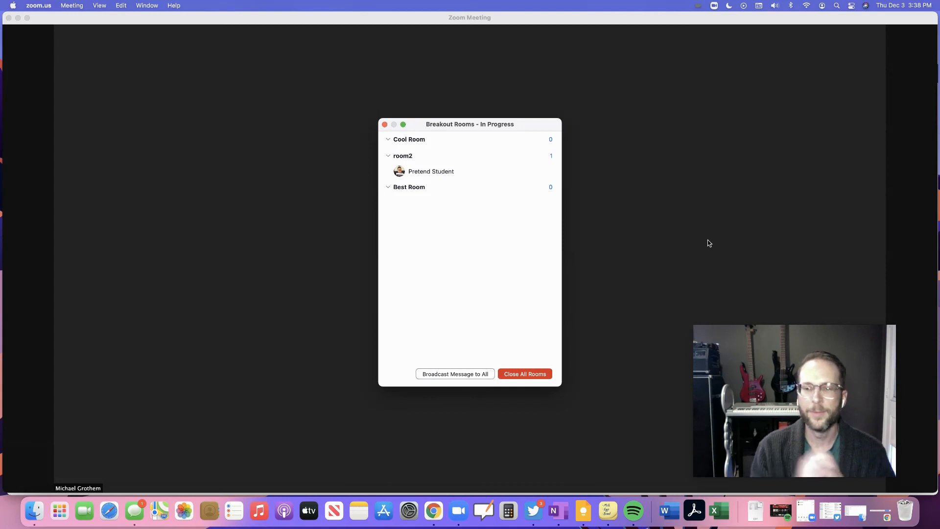
{"action": "mouse_move", "coordinate": [657, 207]}
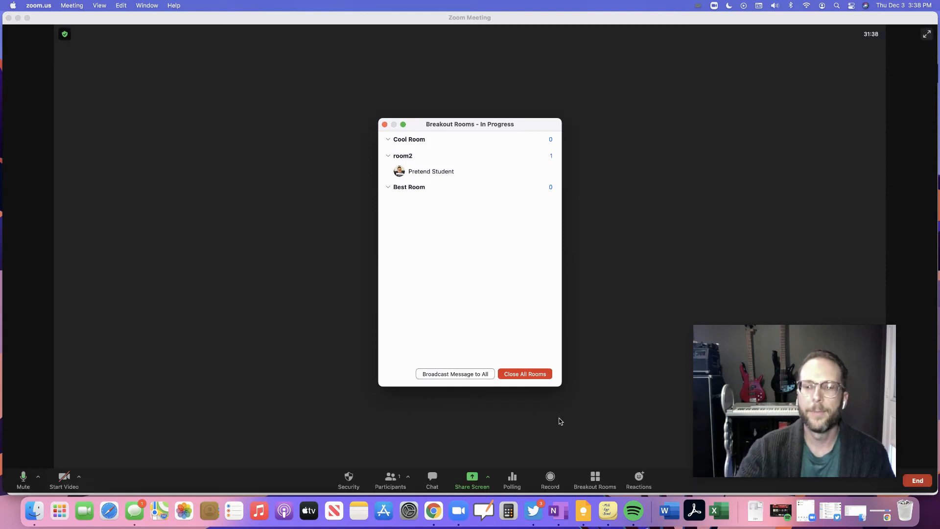